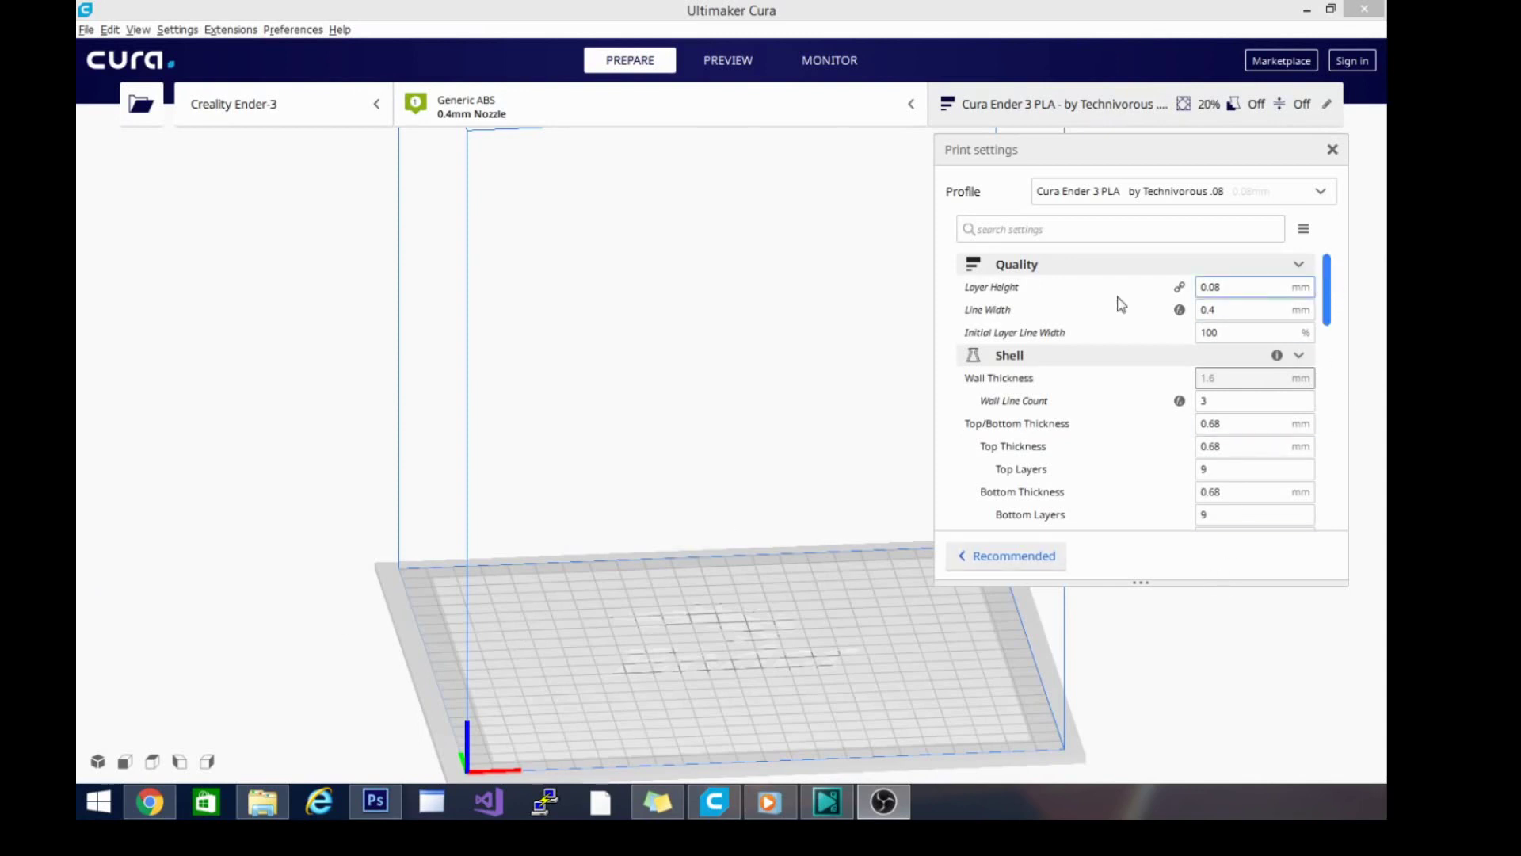
- Replace the 0.08 mm layer height with 0.16 mm in the Ender 3 PLA print settings
left_click_drag(1222, 287, 1207, 287)
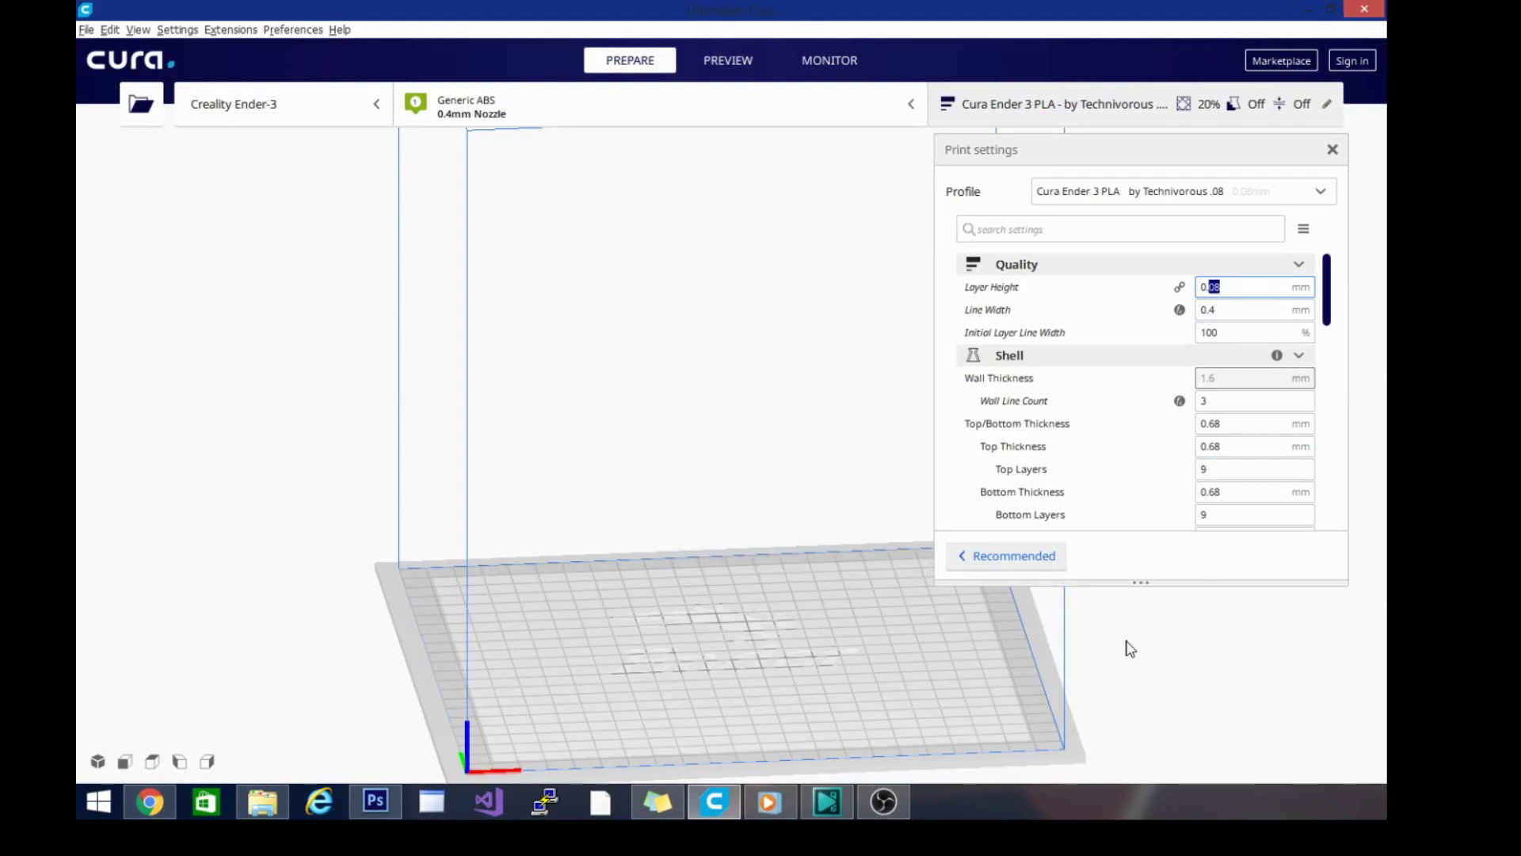
type("16")
left_click_drag(1329, 290, 1335, 380)
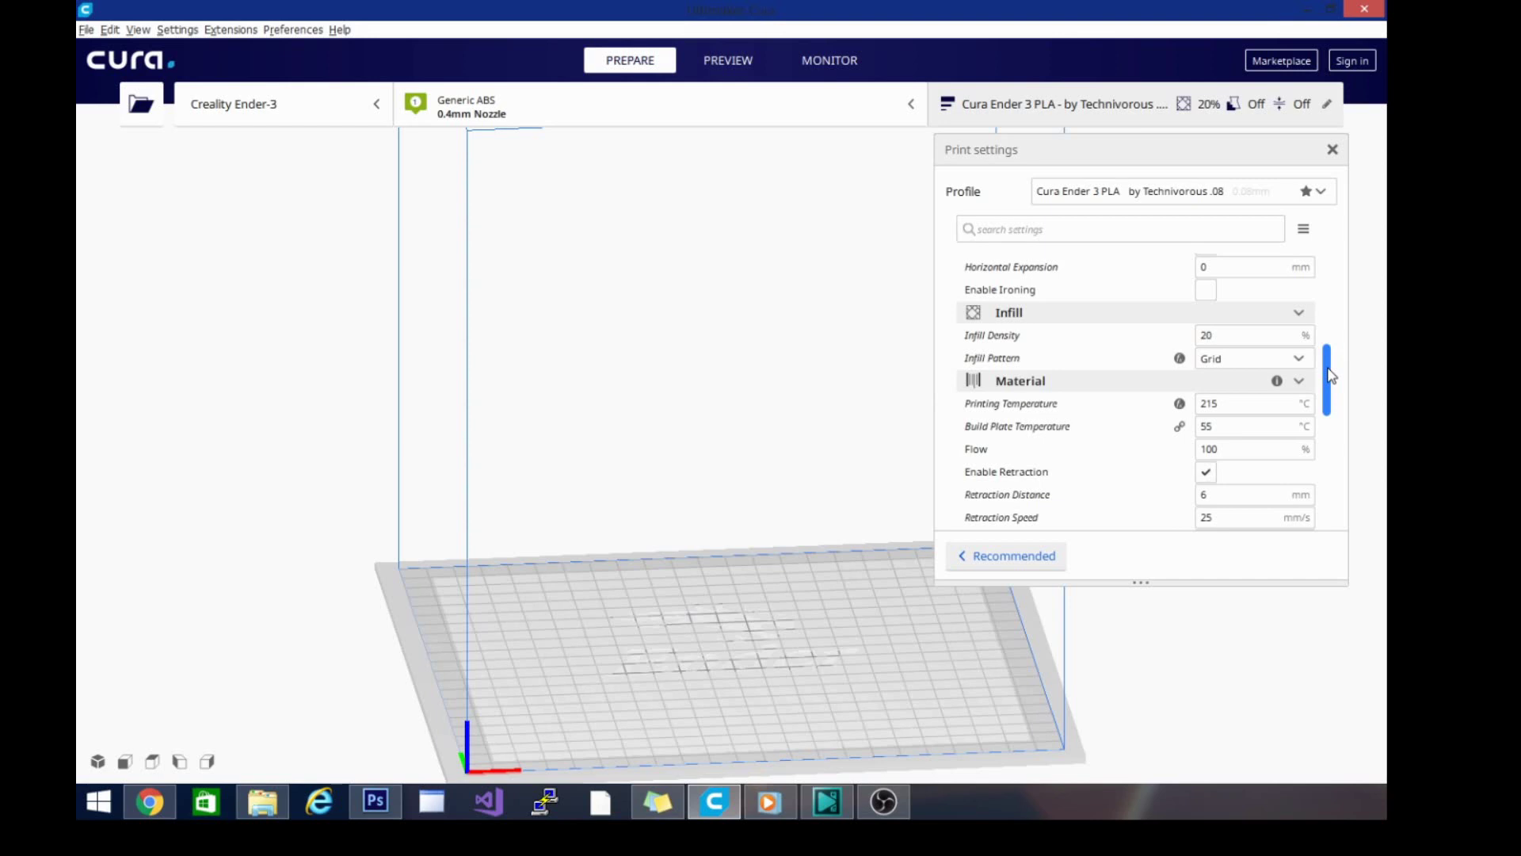
- Scroll the Print settings list down until the Special Modes section shows
left_click_drag(1331, 375, 1328, 511)
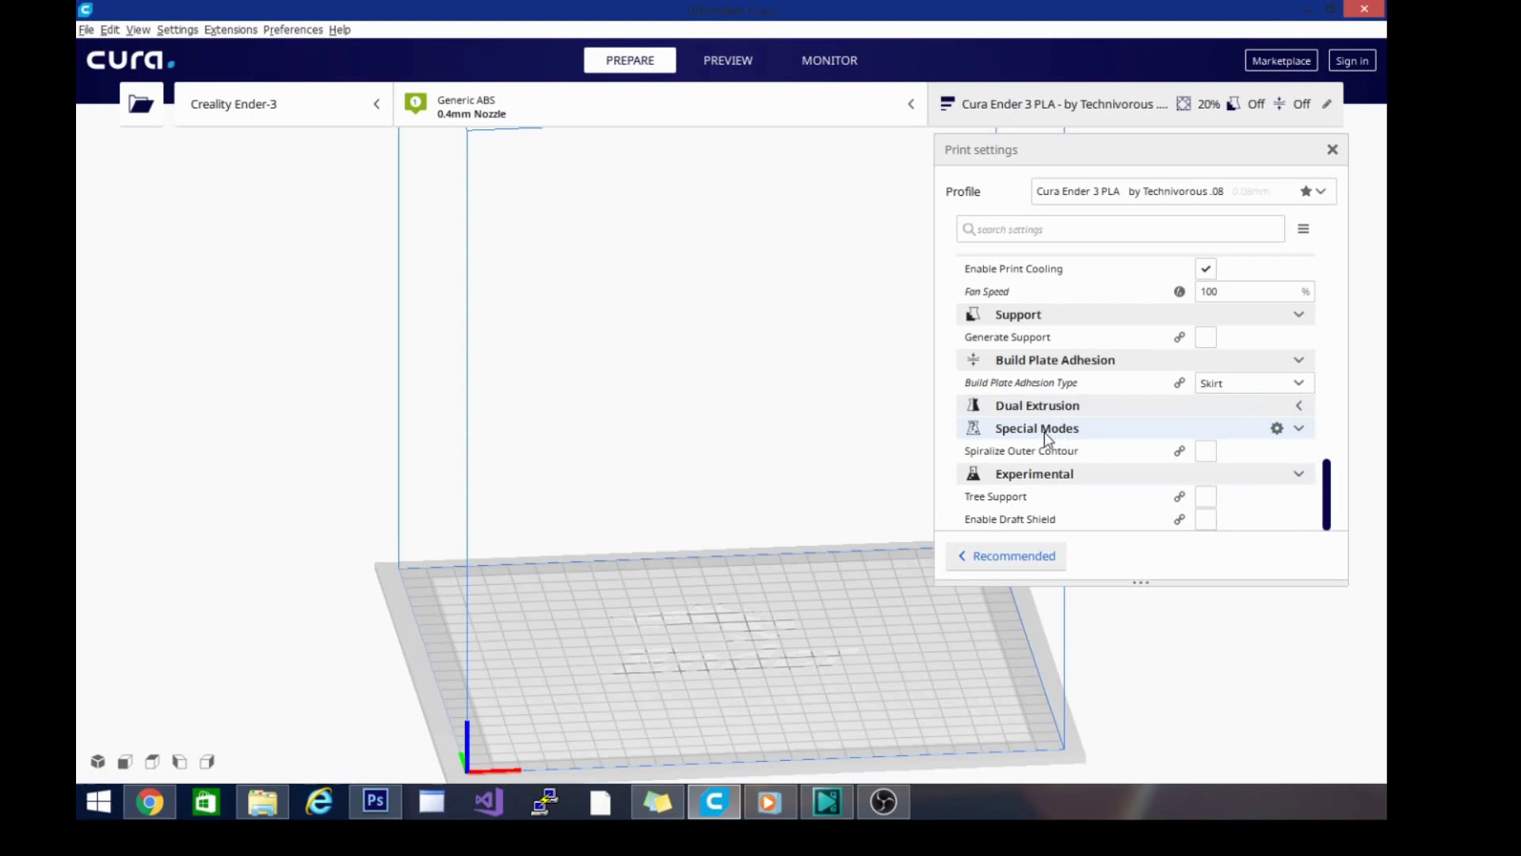
- Enable Spiralize Outer Contour and filter the Setting Visibility list by 'spira'
mouse_move(1207, 462)
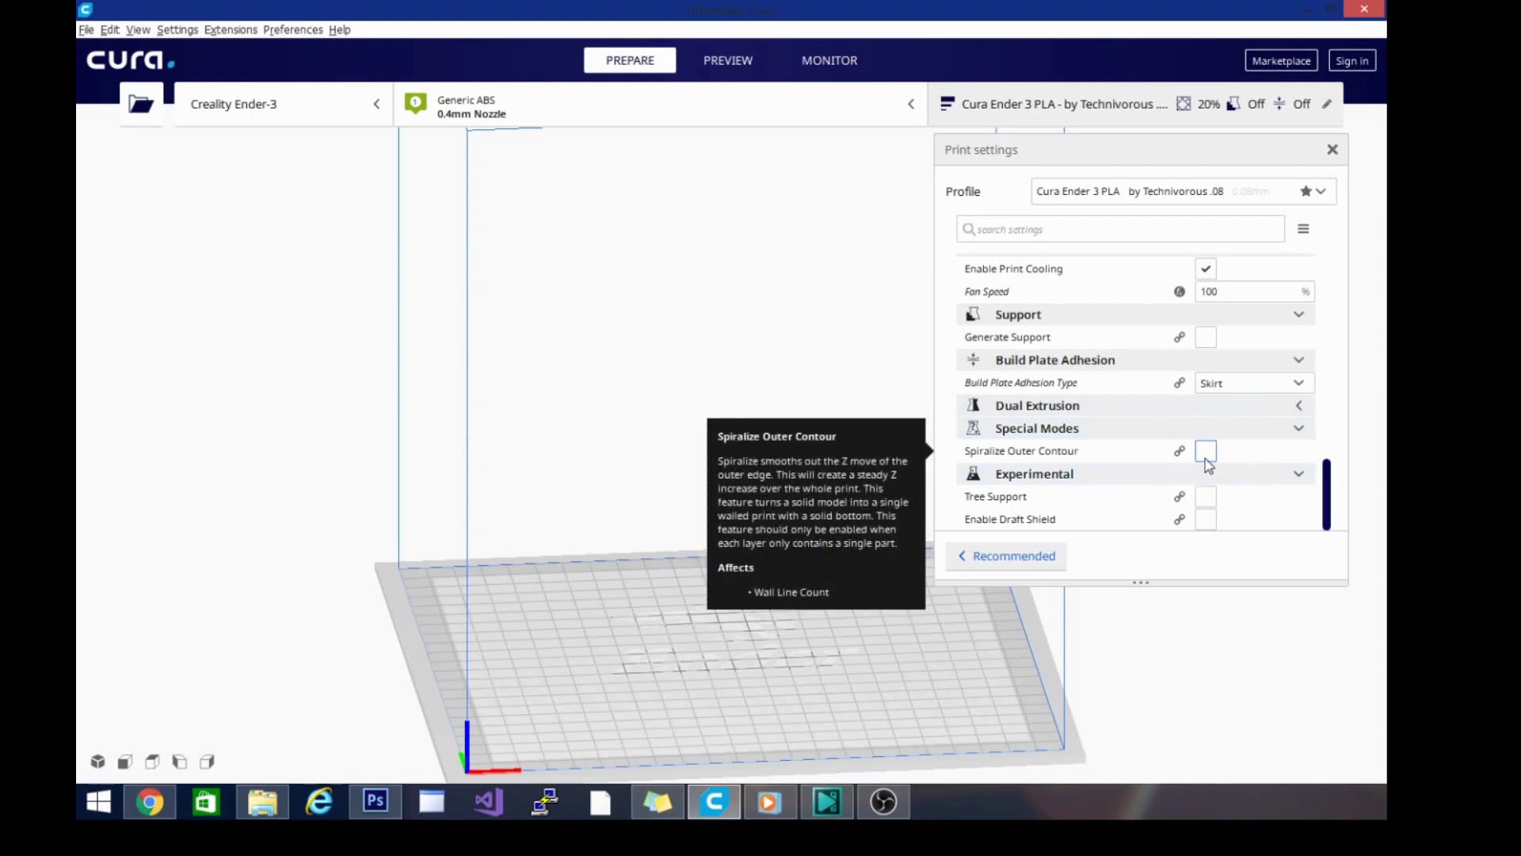
left_click(1205, 453)
left_click(1277, 429)
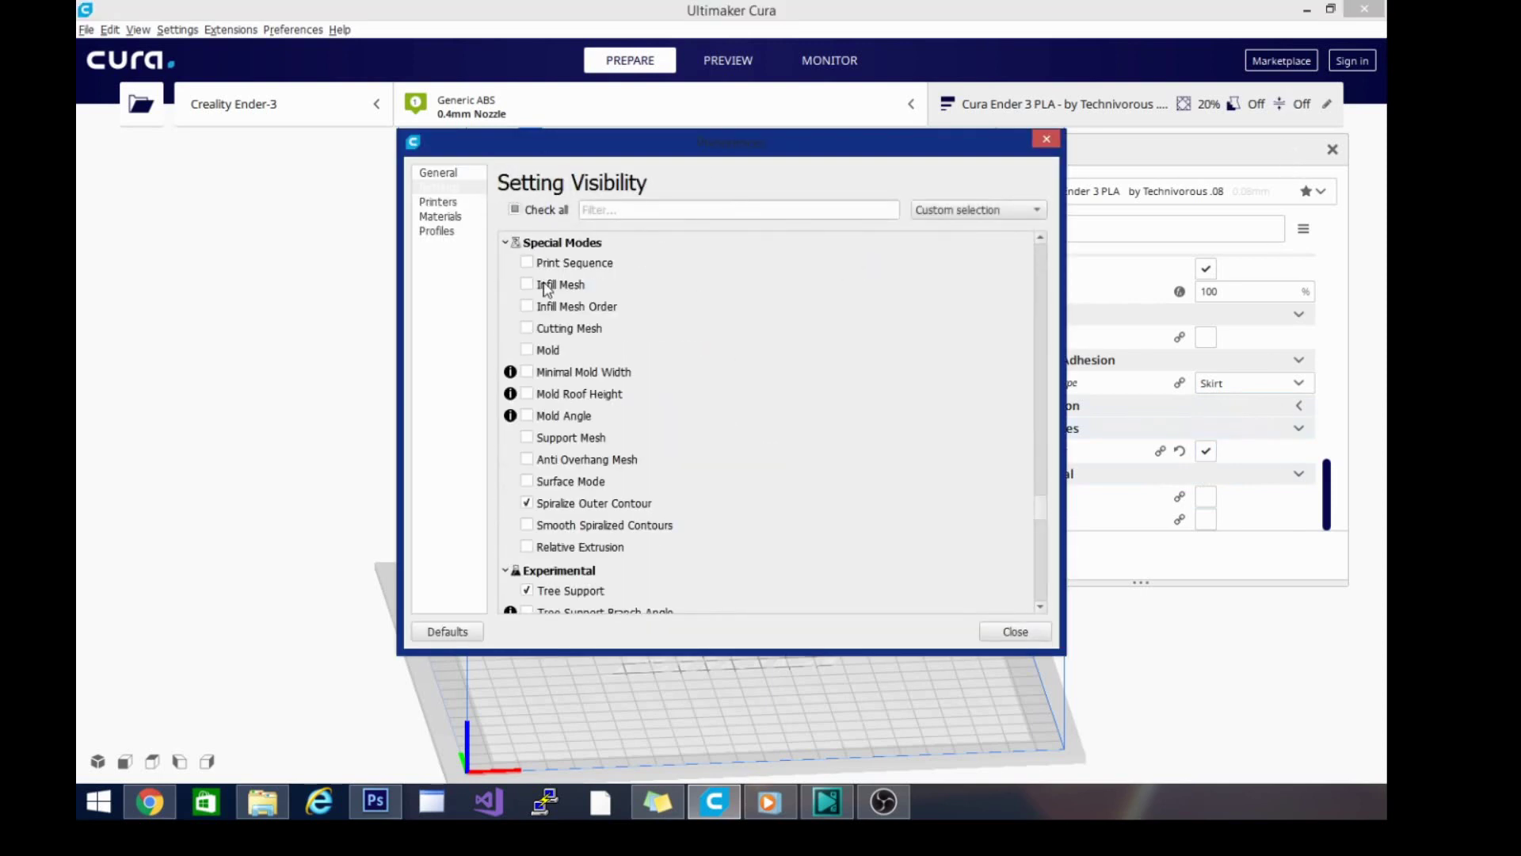
left_click(653, 211)
type("spira")
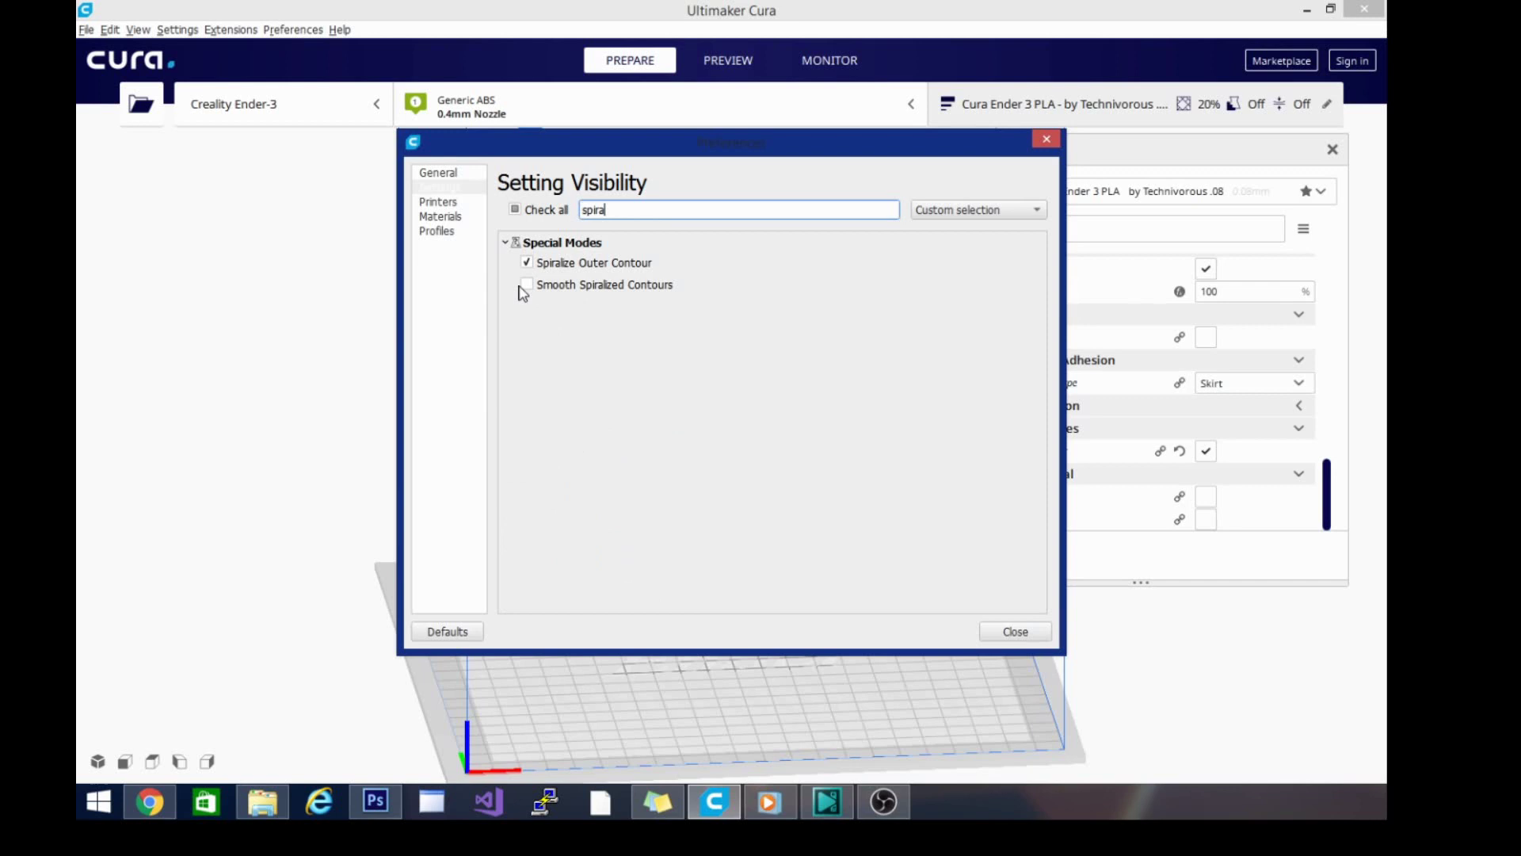
left_click(1042, 140)
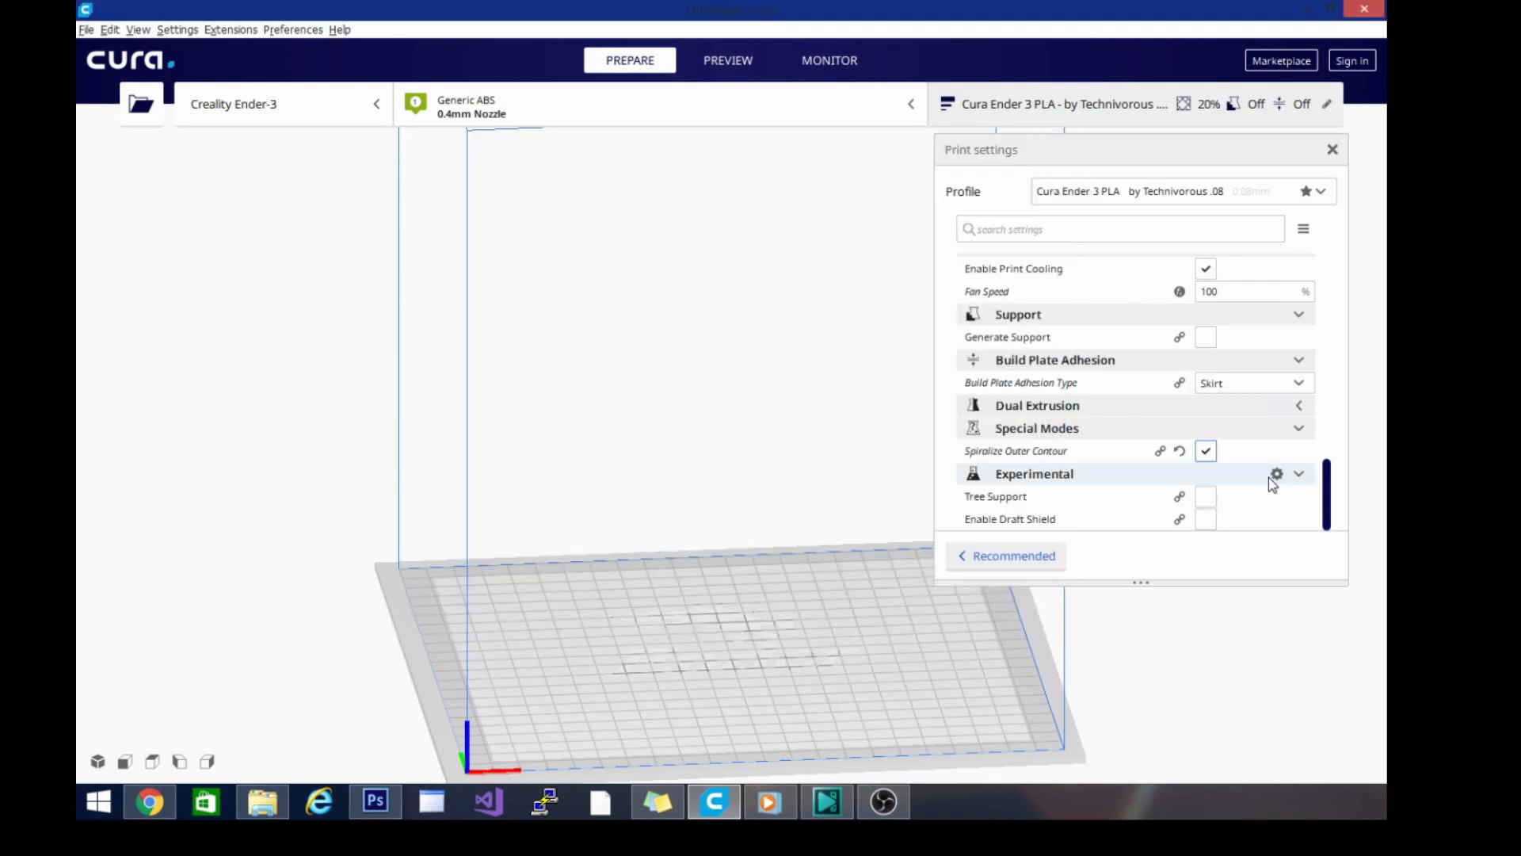
left_click_drag(1322, 511, 1323, 404)
scroll(1325, 404, "down", 5)
right_click(1325, 414)
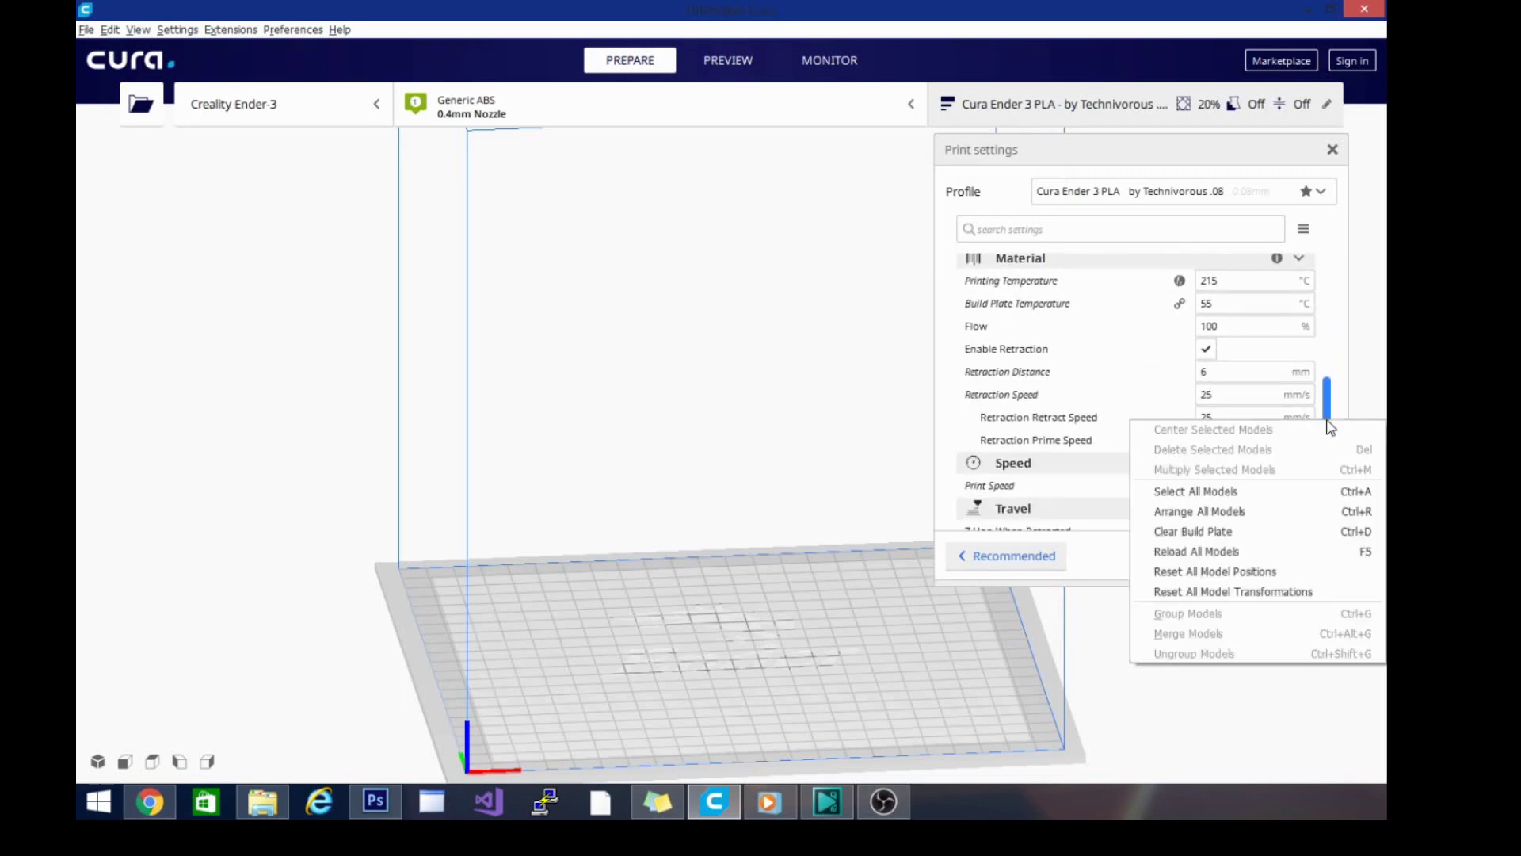
scroll(1328, 406, "up", 4)
scroll(1330, 404, "up", 2)
scroll(1331, 425, "down", 6)
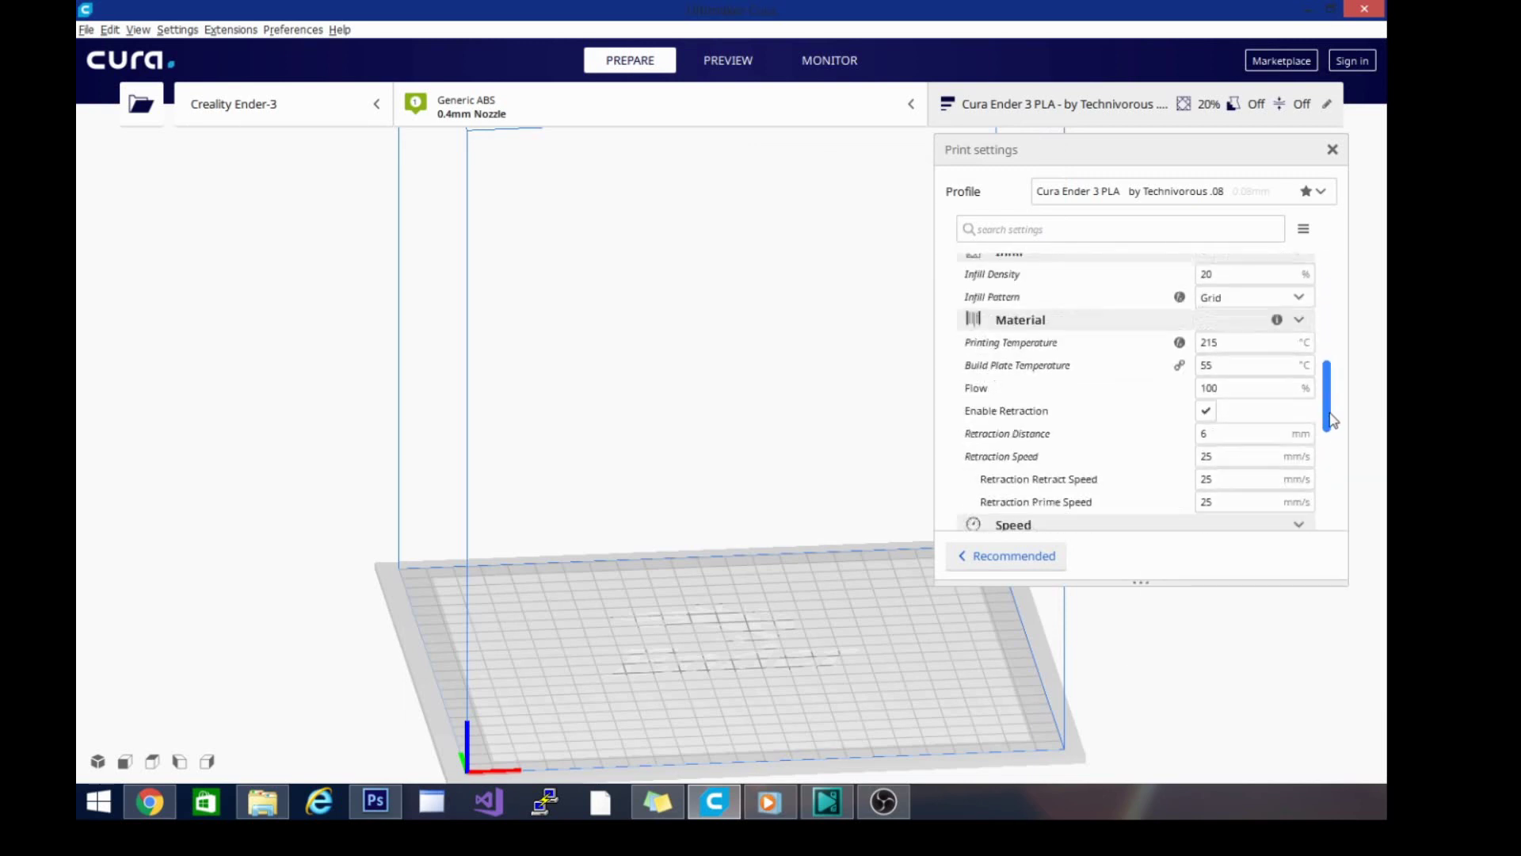
scroll(1334, 464, "up", 2)
scroll(1331, 496, "down", 3)
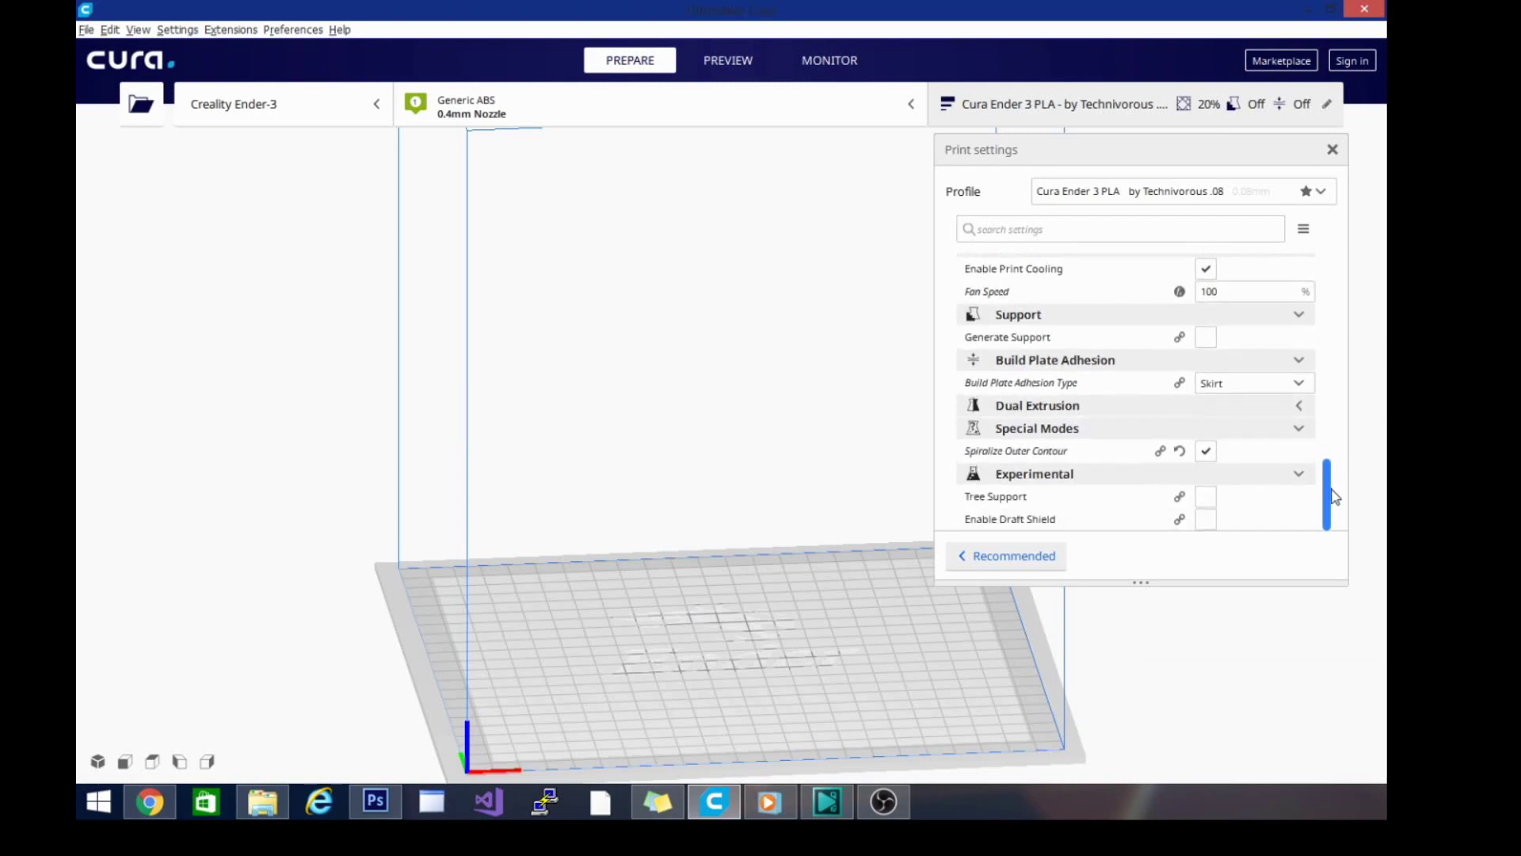
mouse_move(1170, 466)
scroll(1331, 485, "up", 10)
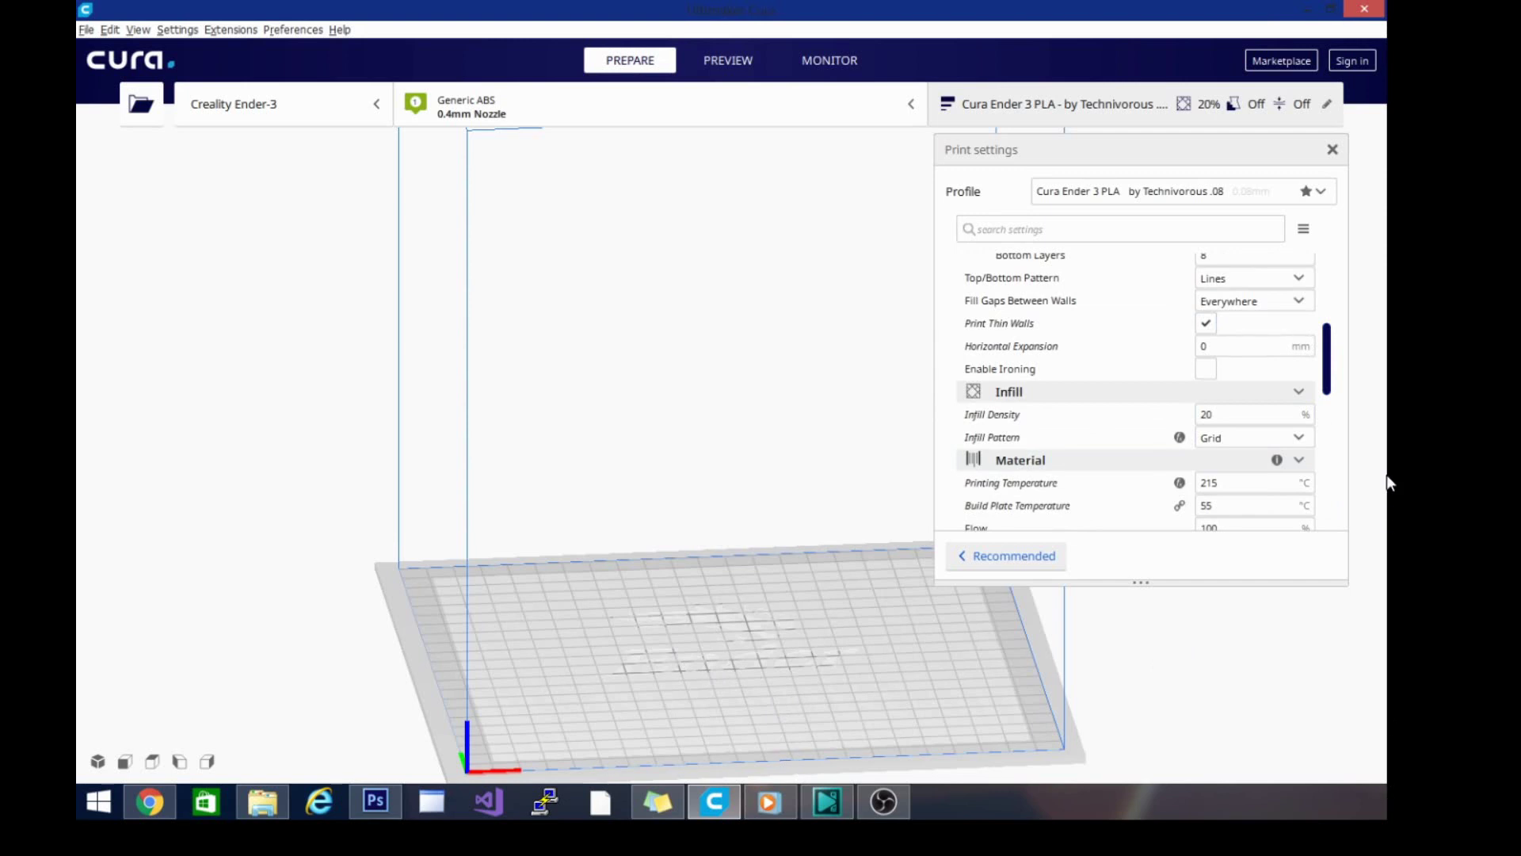
left_click_drag(1325, 359, 1326, 290)
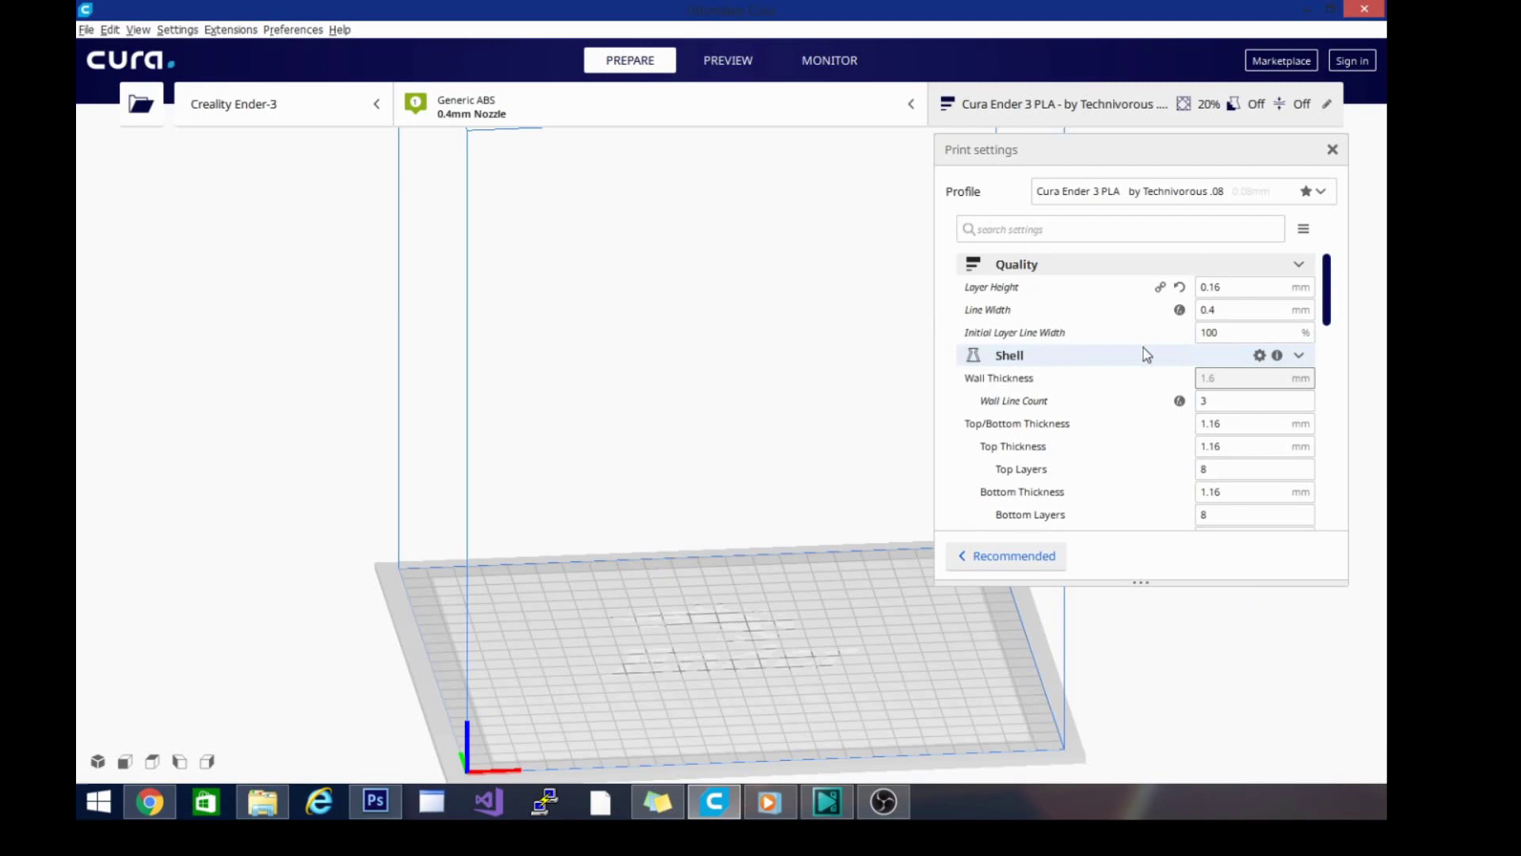
scroll(1332, 291, "down", 1)
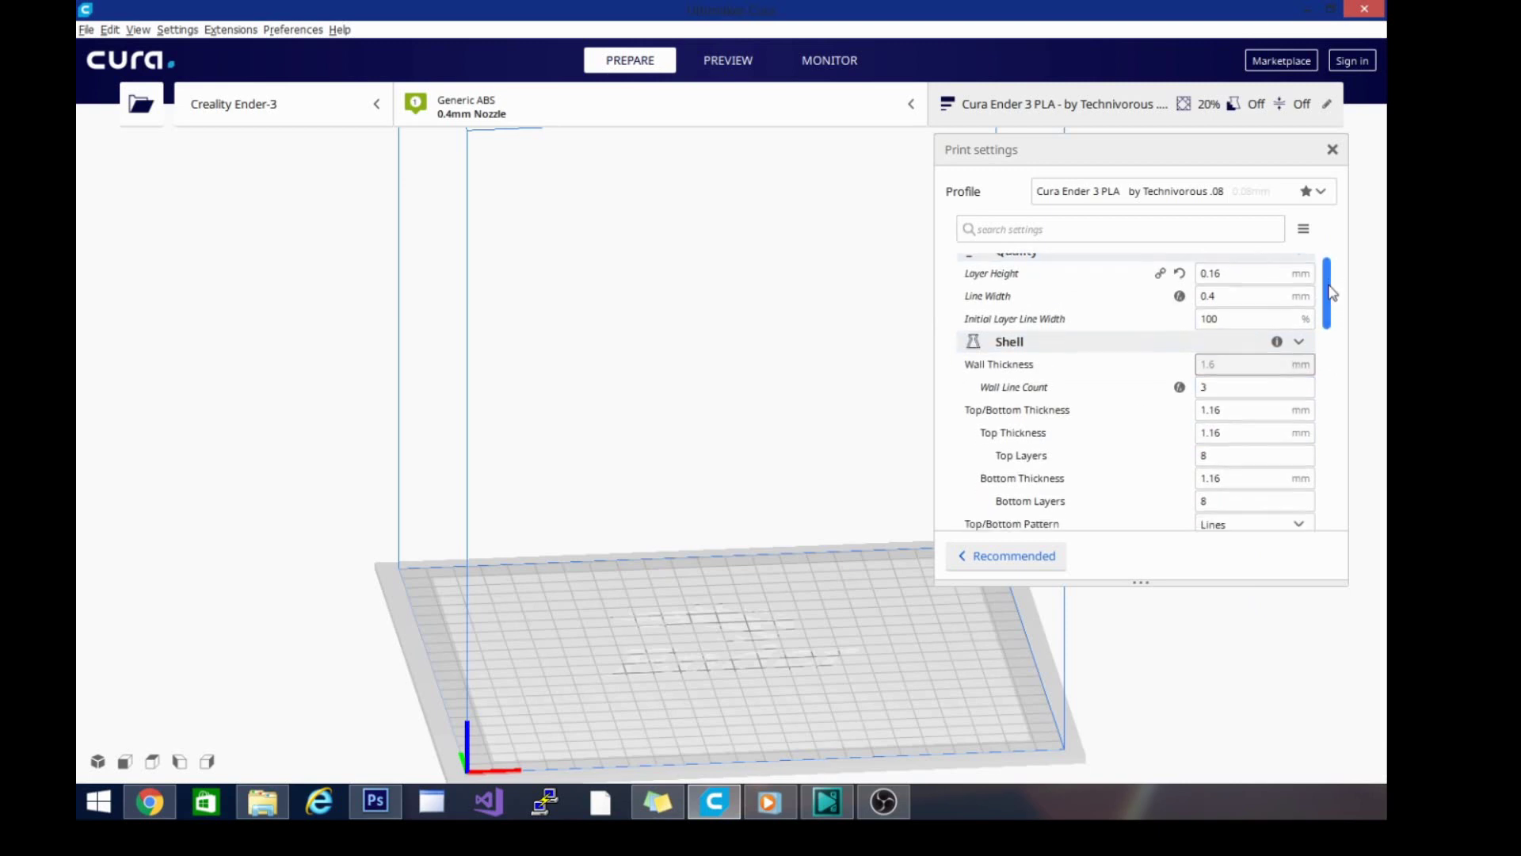
left_click_drag(1331, 291, 1331, 457)
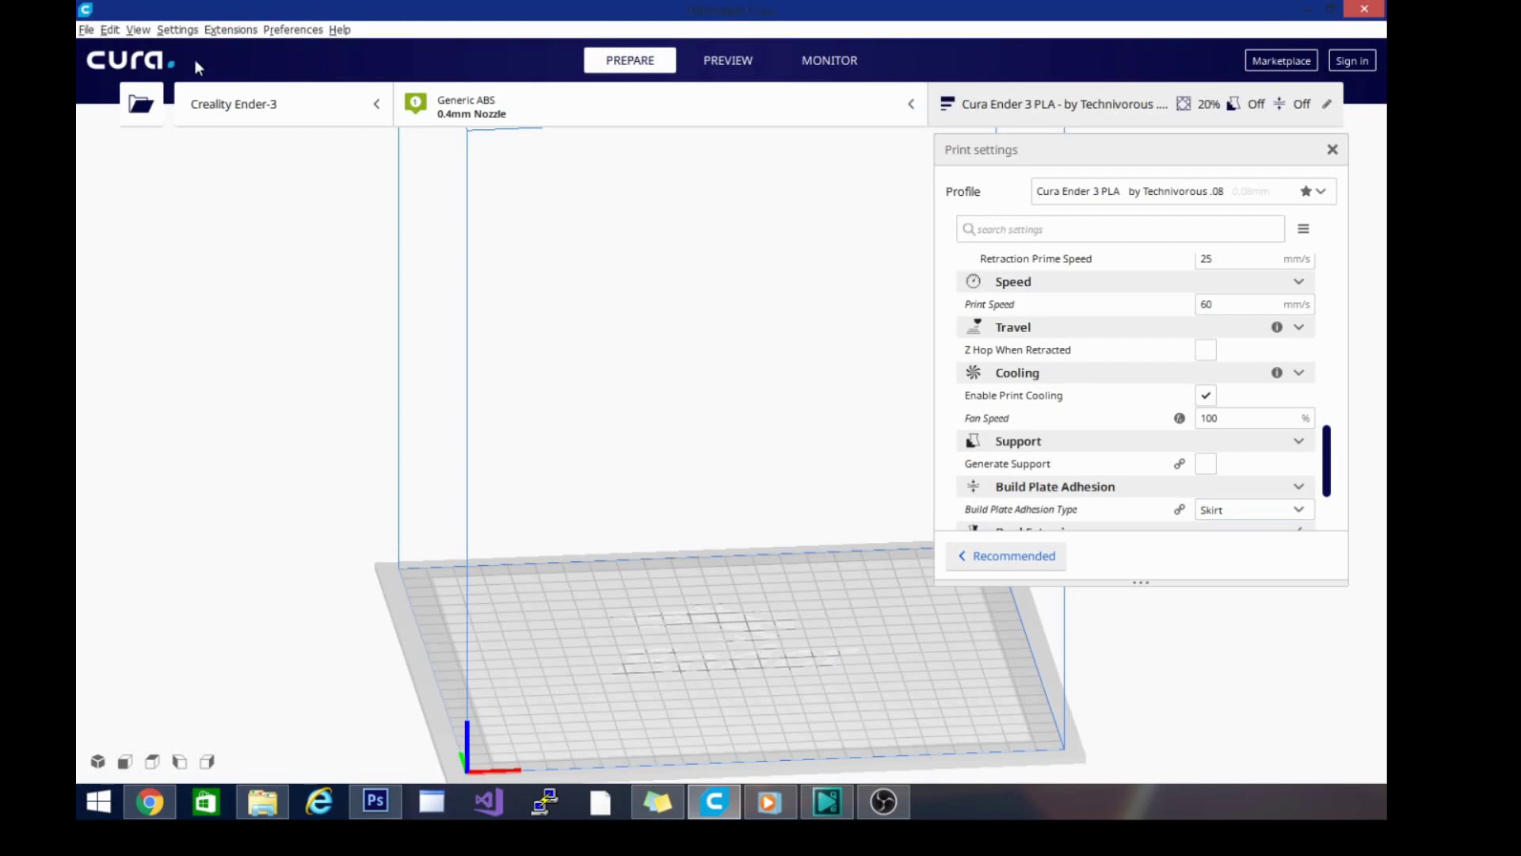
- Create a new profile from the current settings in Manage Profiles
left_click(179, 30)
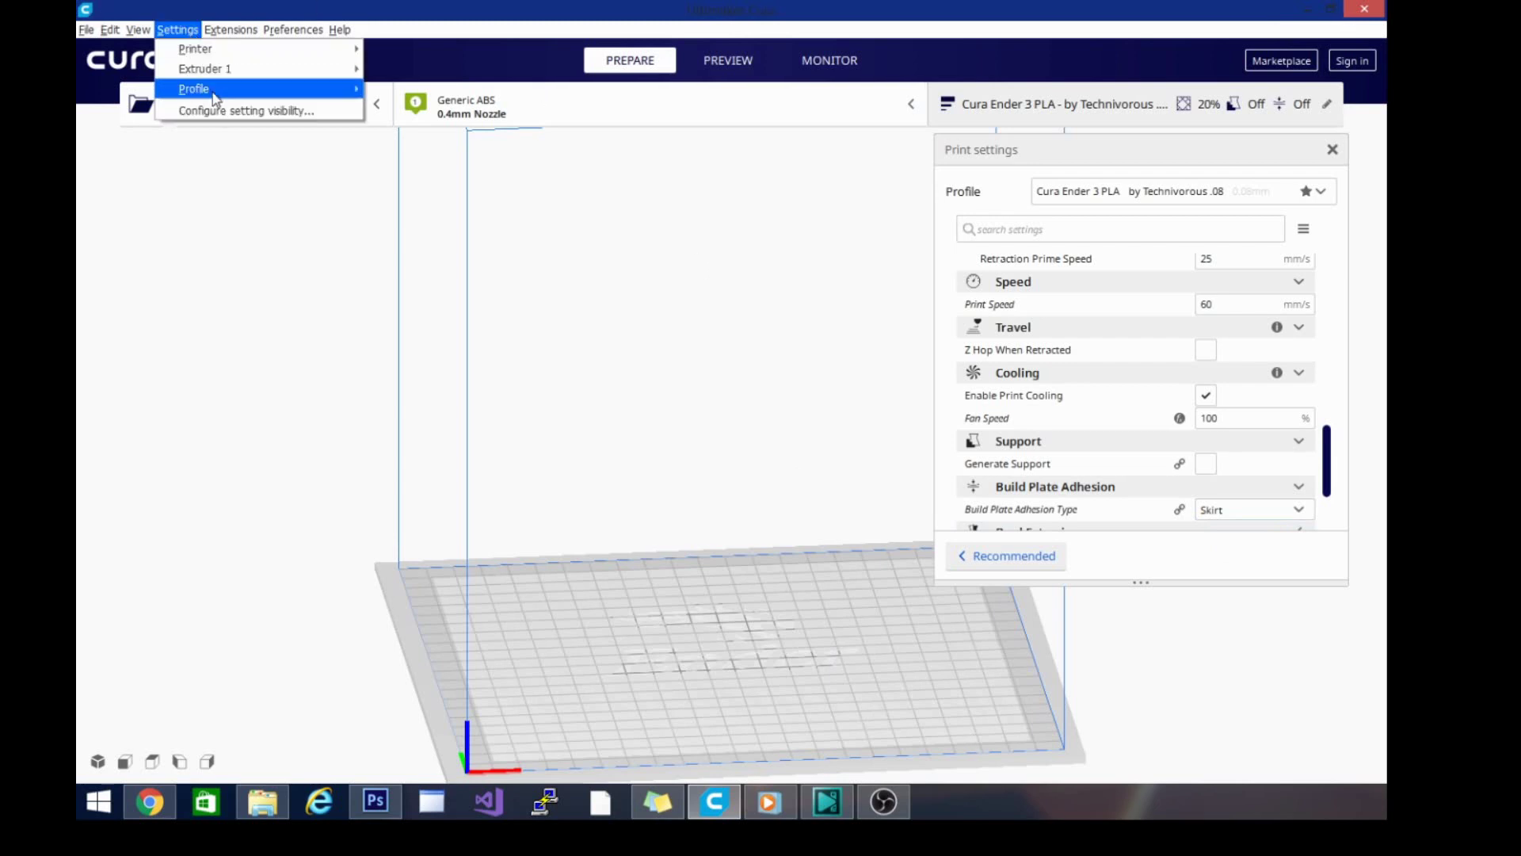
mouse_move(214, 96)
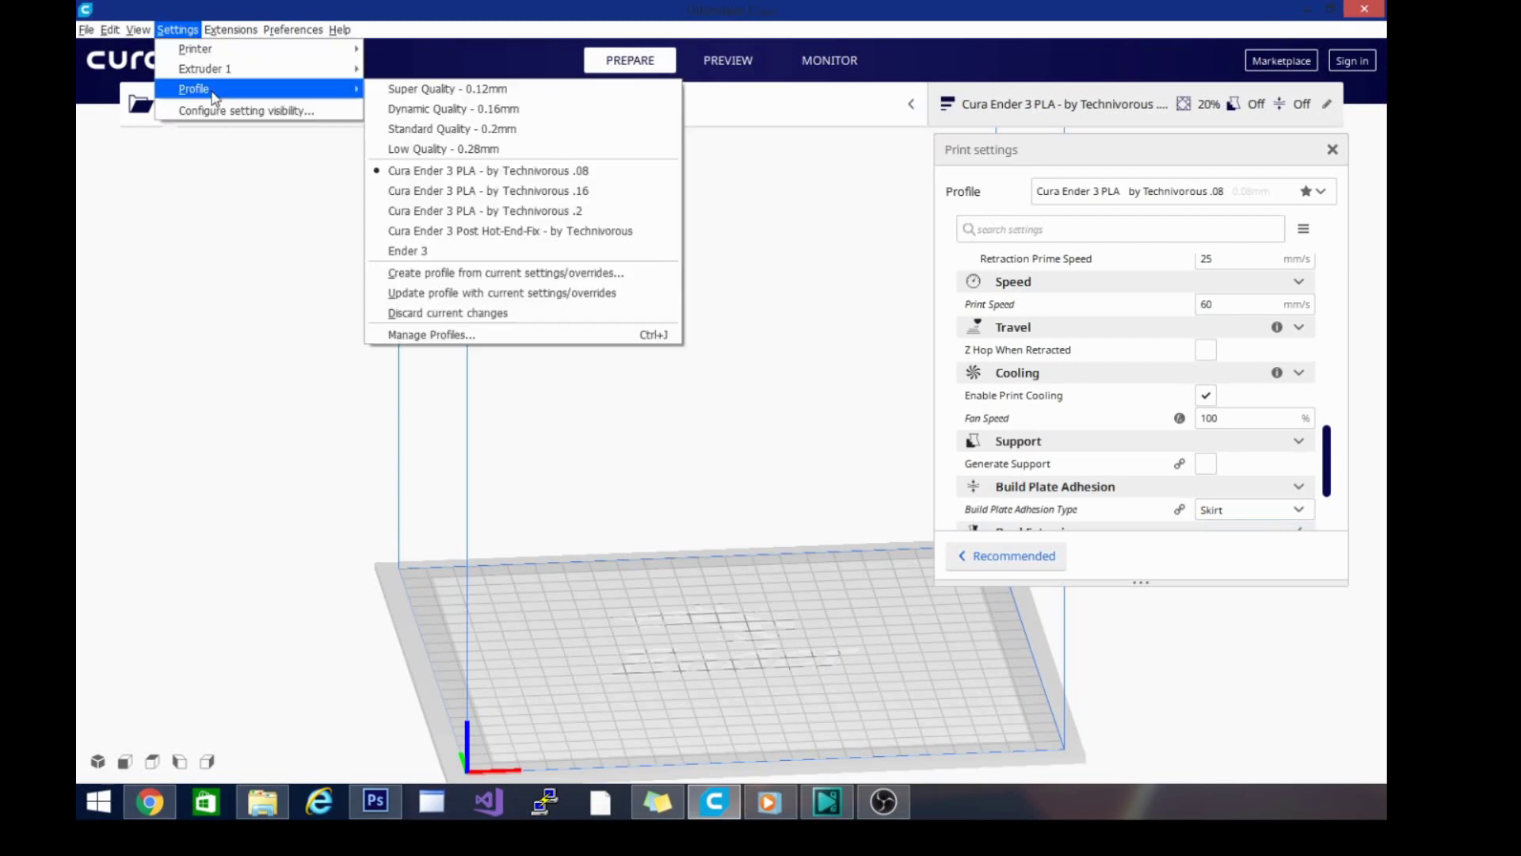
left_click(467, 333)
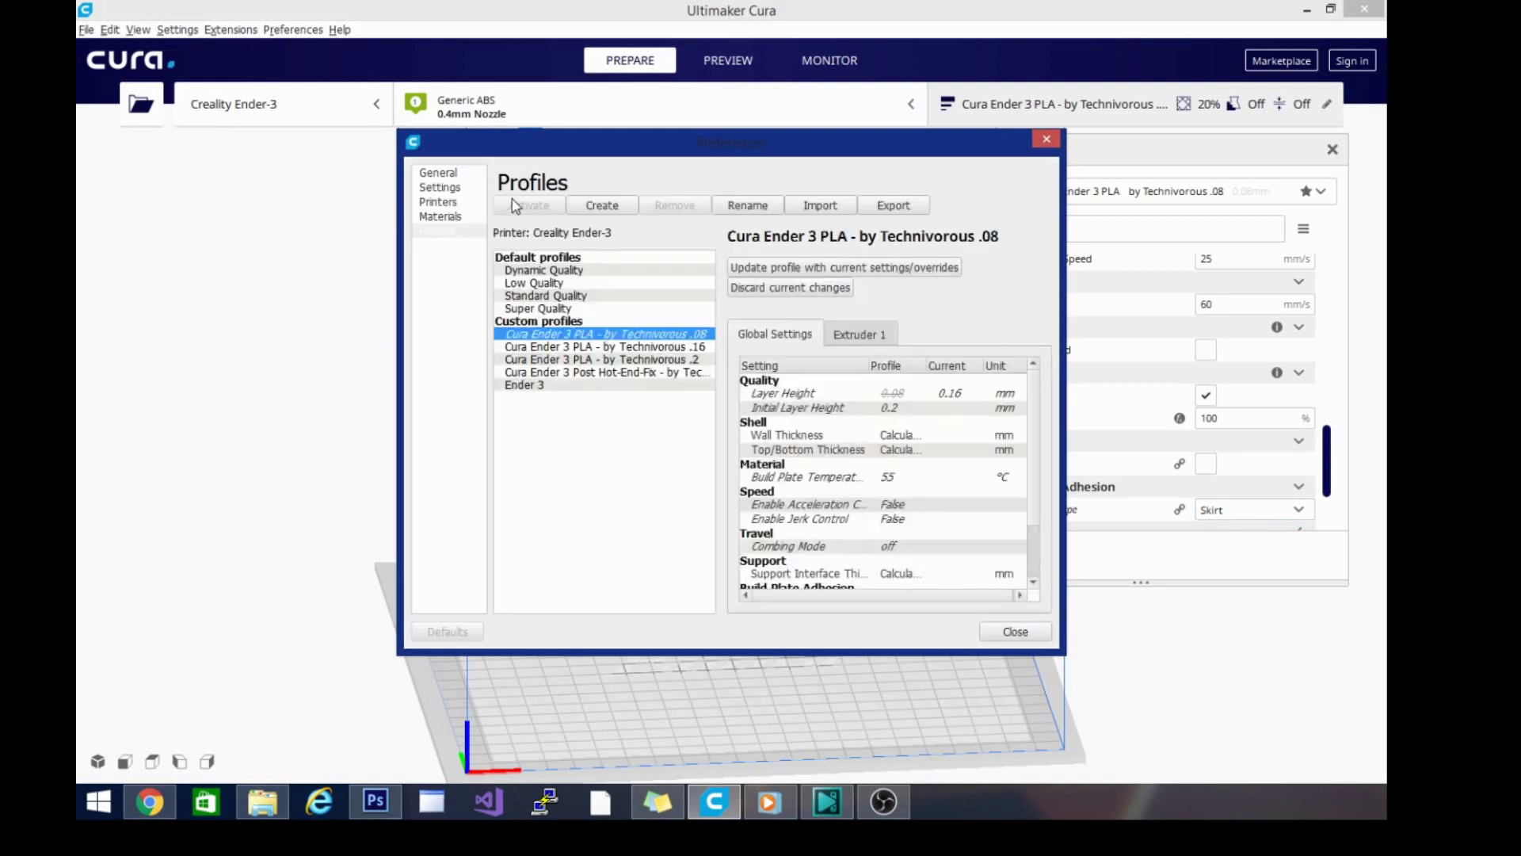
left_click(604, 208)
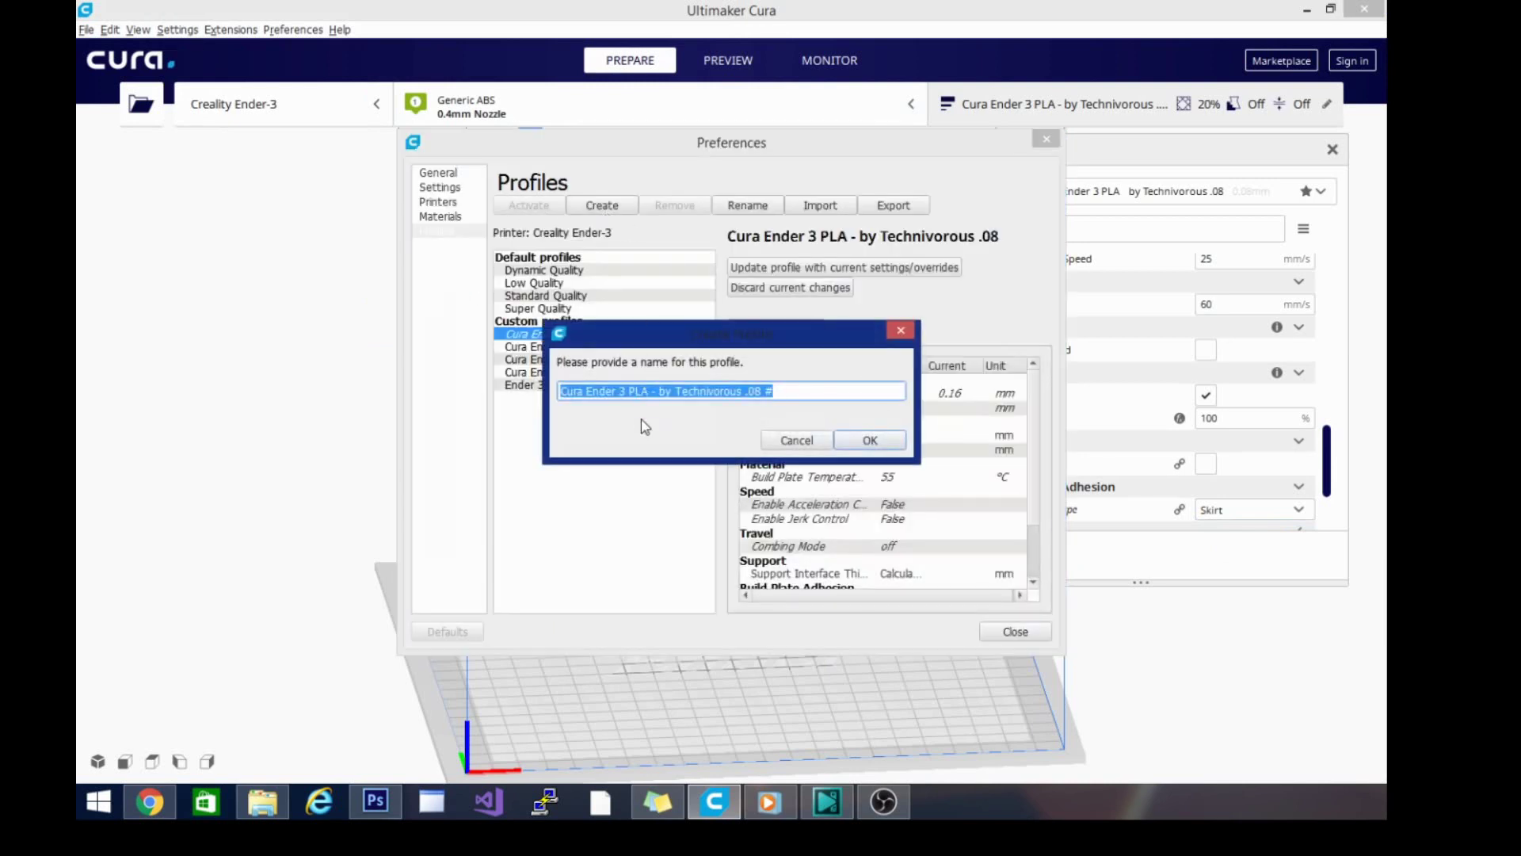
- Edit the suggested profile name, removing PLA and the trailing .08 text
left_click_drag(626, 391, 652, 390)
key("BackSpace")
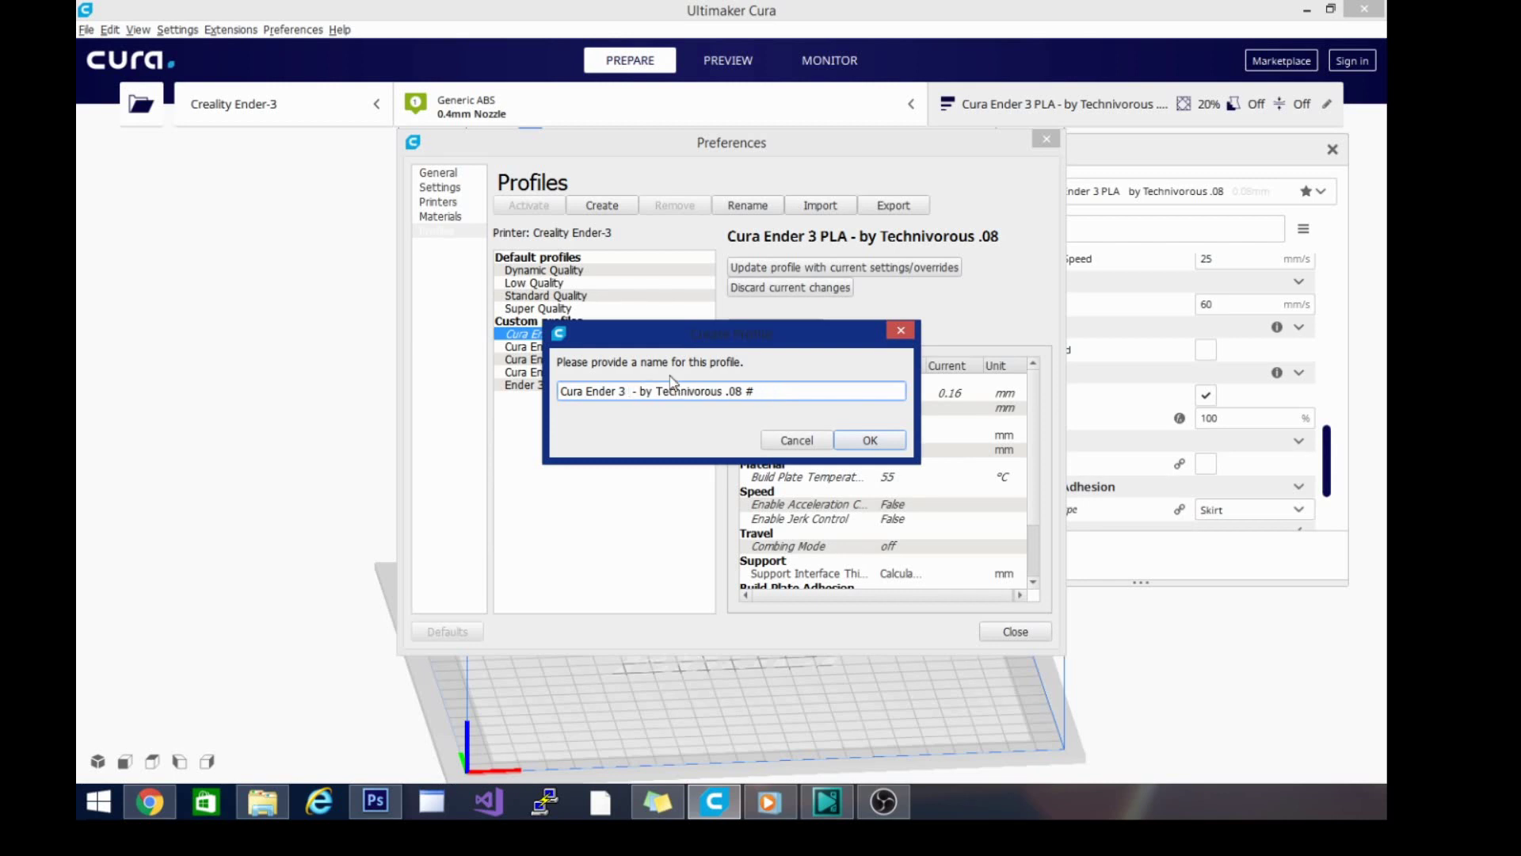
type(".16")
left_click_drag(739, 390, 876, 388)
key("BackSpace")
type("mm vas")
left_click_drag(586, 392, 497, 391)
key("BackSpace")
- Finish the name as 'Cura Ender 3 vase', confirm it and close Preferences
key("ctrl+a")
type("Cura Ender 3 .16 - by Technivorous")
left_click(648, 392)
left_click_drag(740, 392, 828, 393)
key("BackSpace")
left_click_drag(647, 392, 631, 396)
type("vase")
left_click(870, 441)
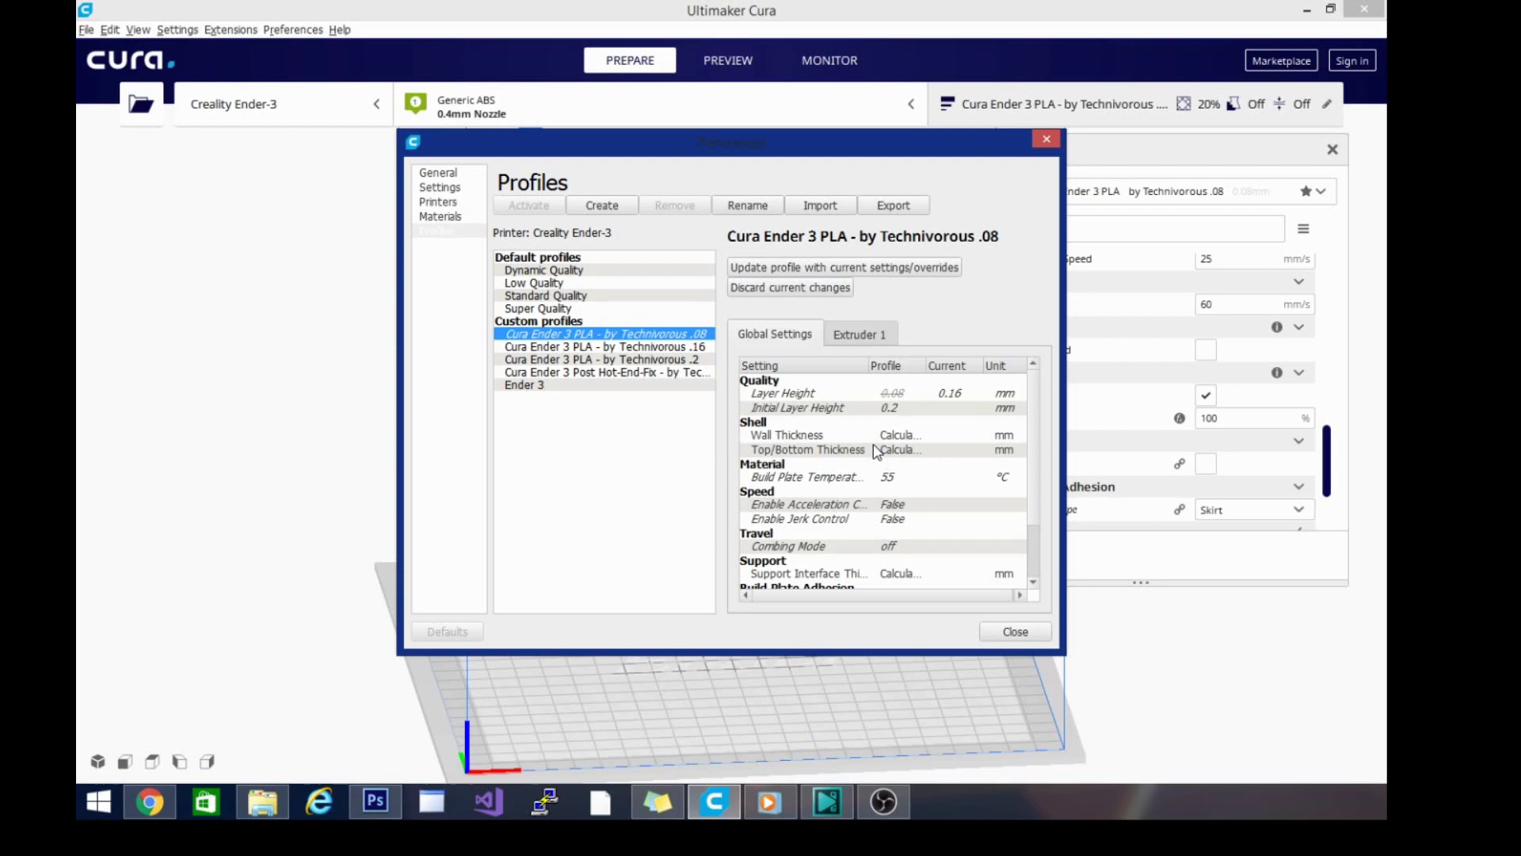
left_click(1016, 633)
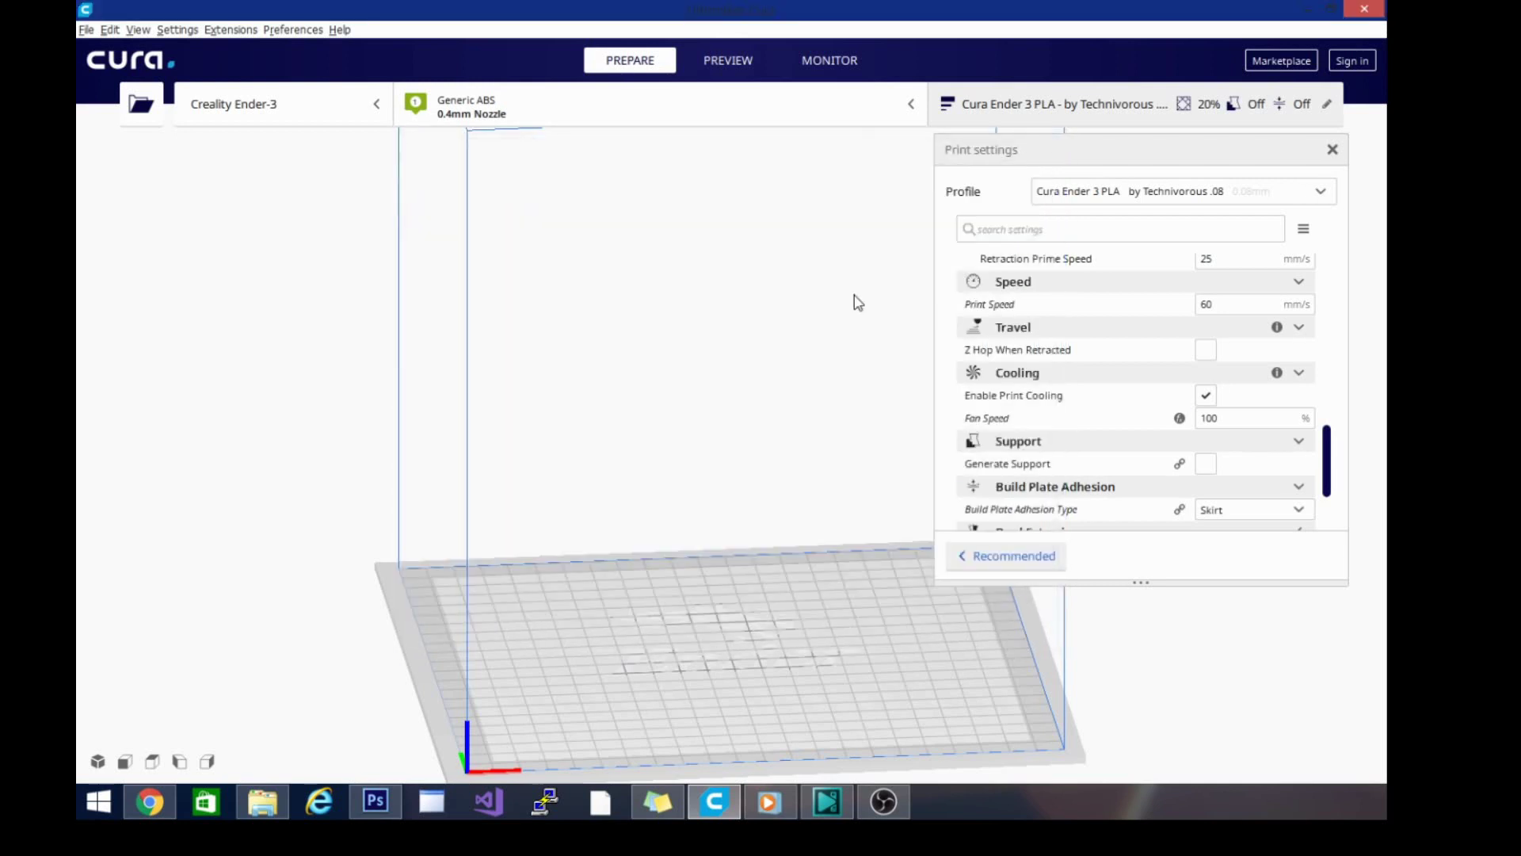
- Verify the vase profile appears in the Profile dropdown, then close the Print settings panel
left_click(1322, 193)
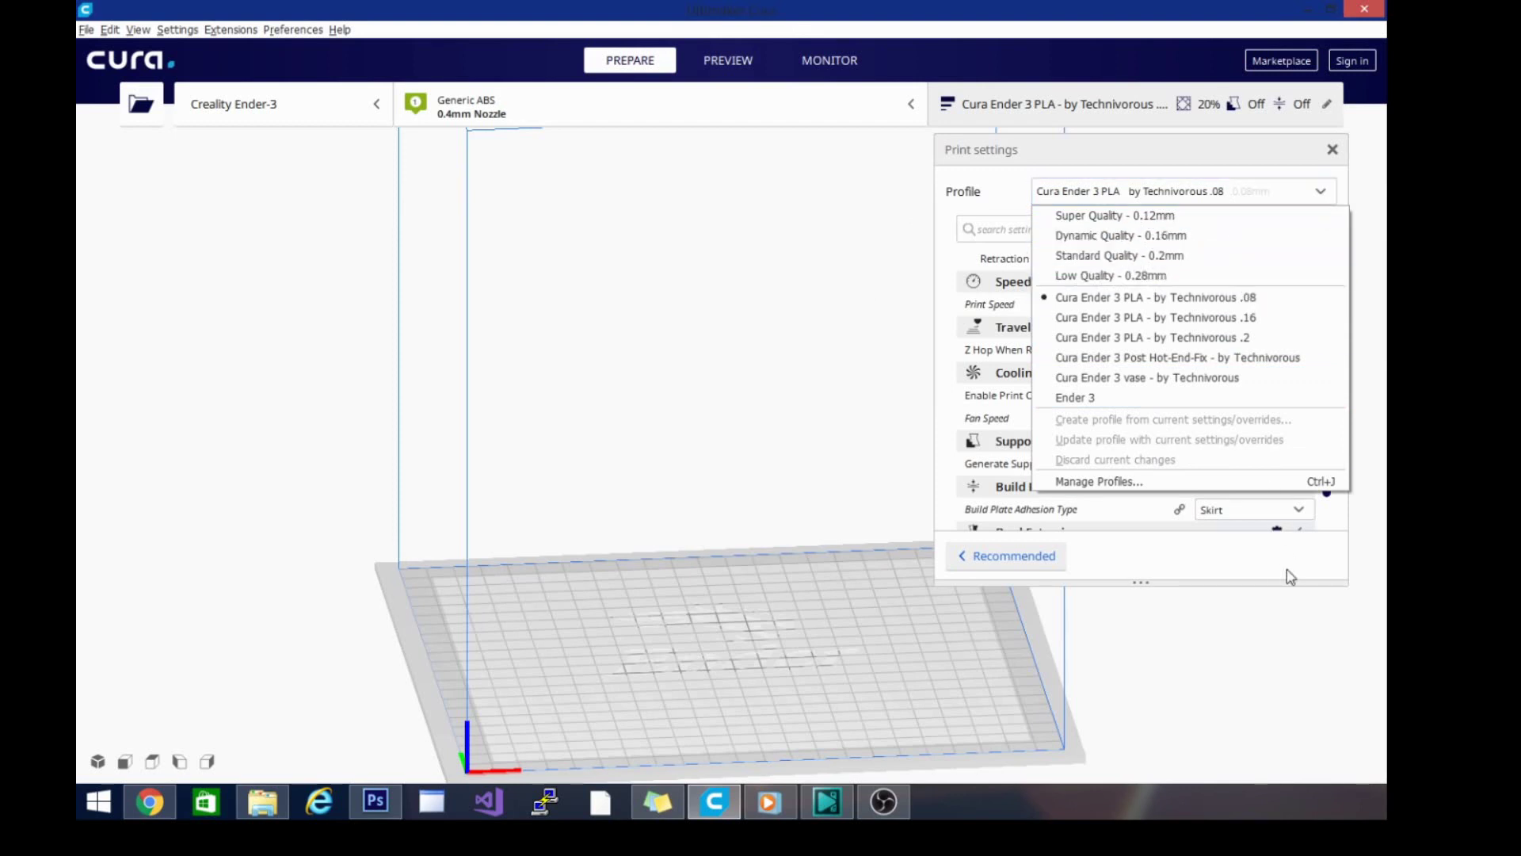
left_click(1328, 148)
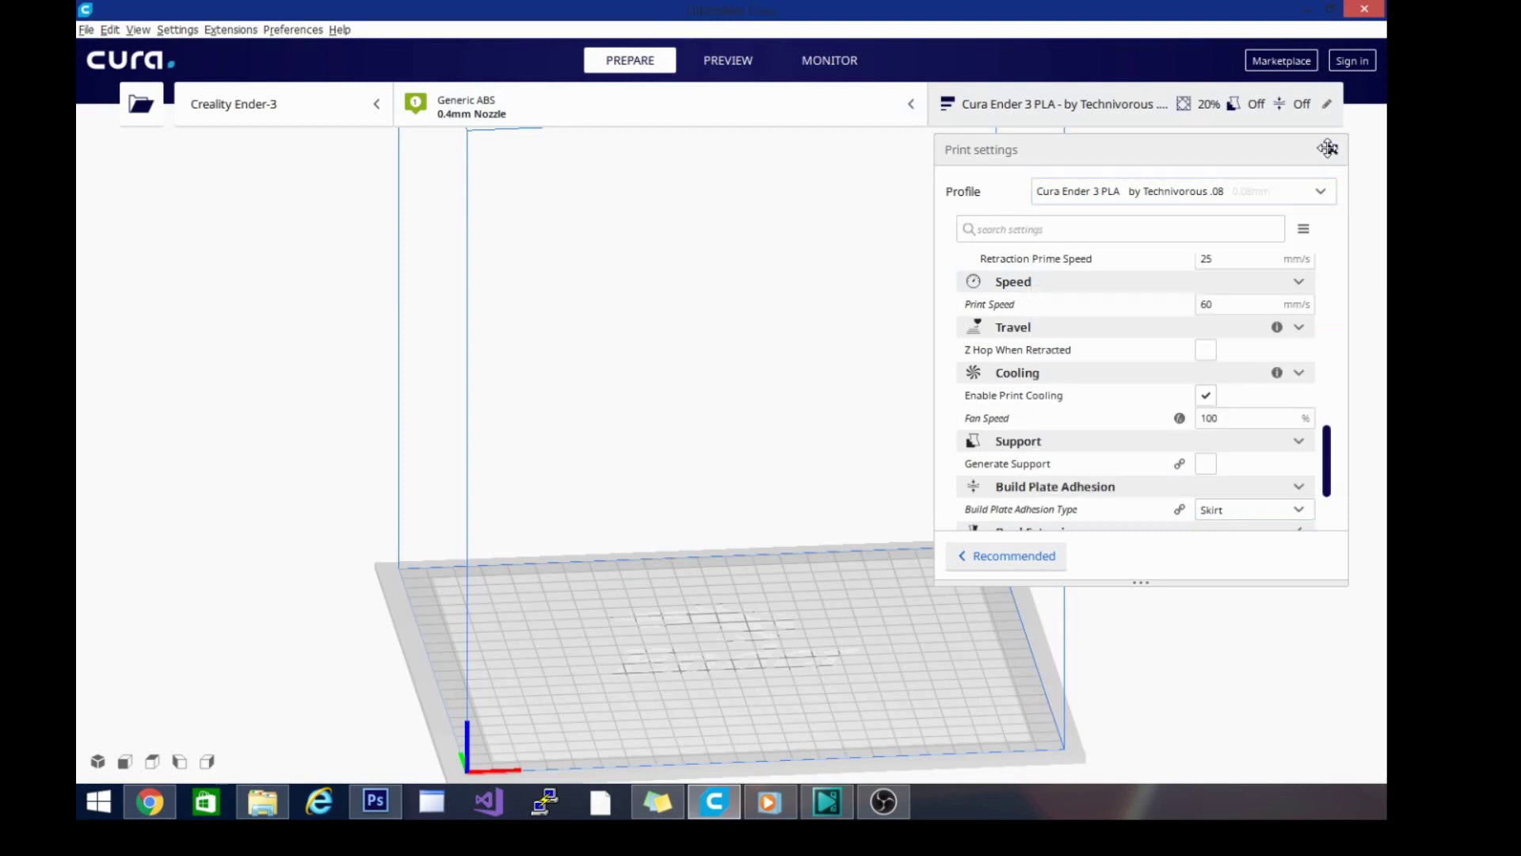
left_click(1332, 149)
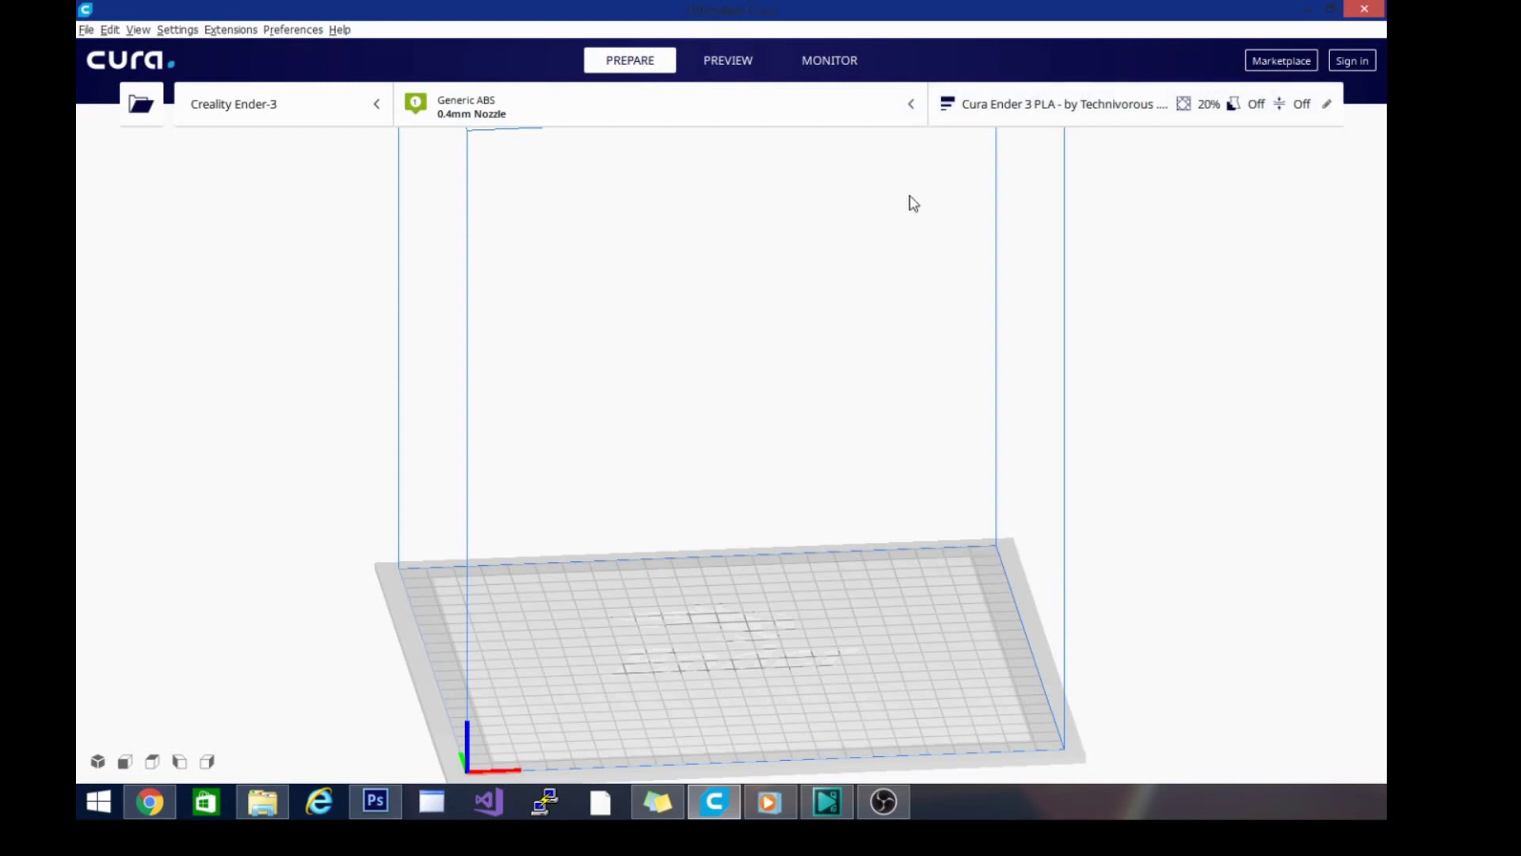